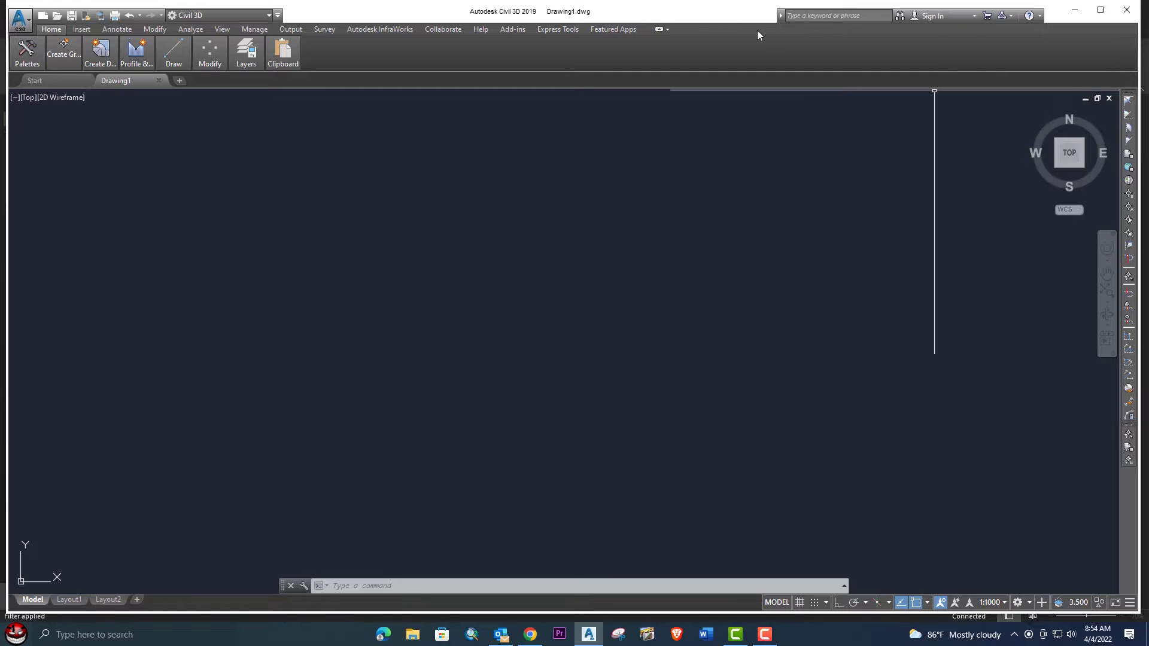
- Launch Reset Settings to Default from Windows search and dismiss the Civil 3D-running warning
{"action": "right_click", "coordinate": [514, 62]}
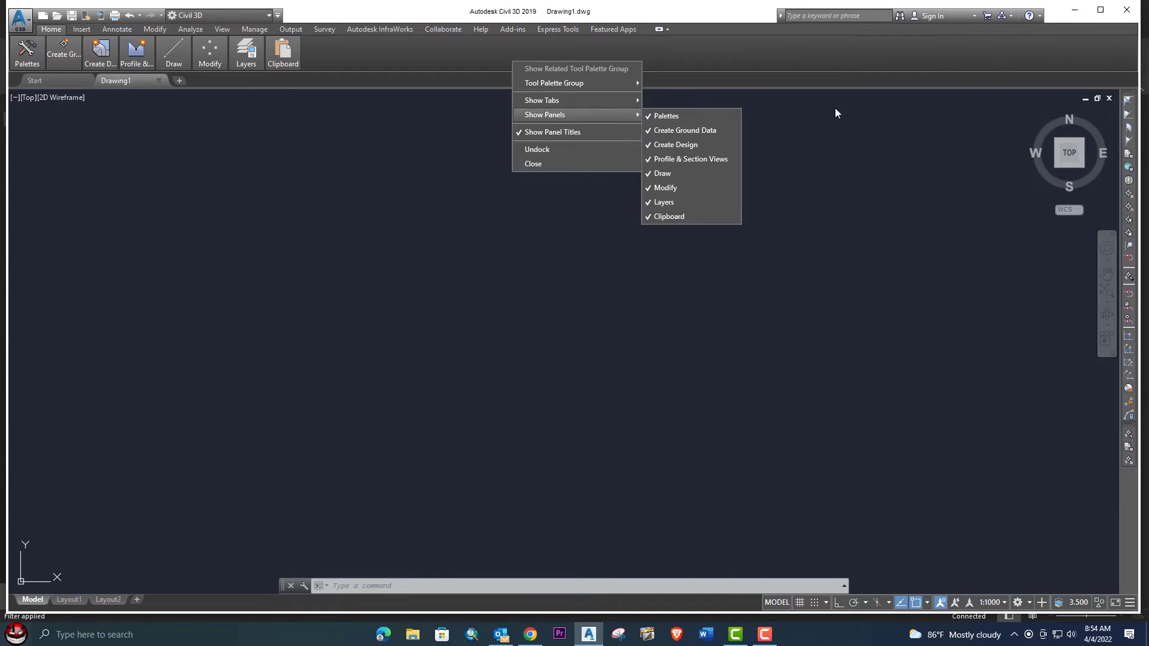
{"action": "left_click", "coordinate": [695, 116]}
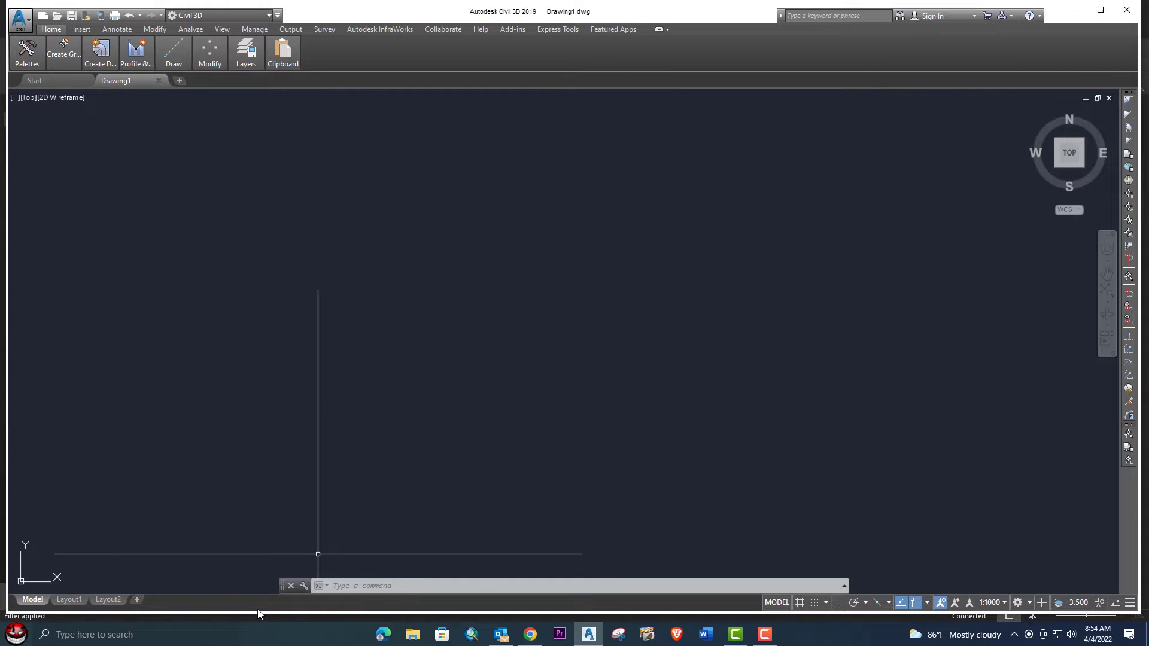
{"action": "left_click", "coordinate": [102, 633]}
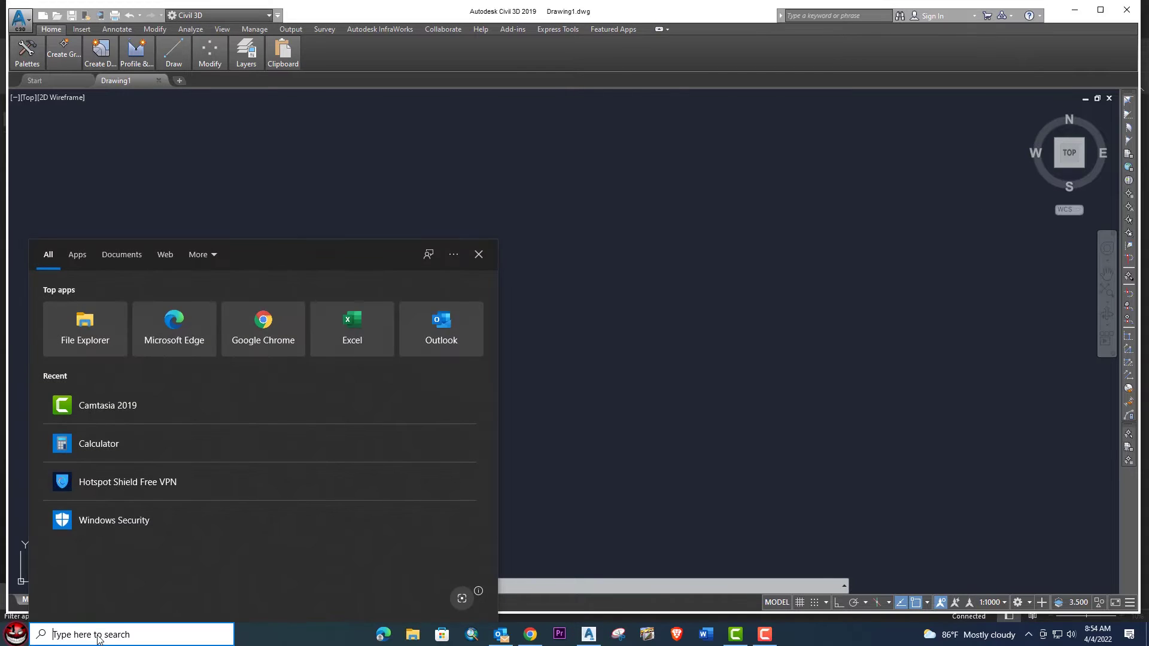
{"action": "type", "text": "def"}
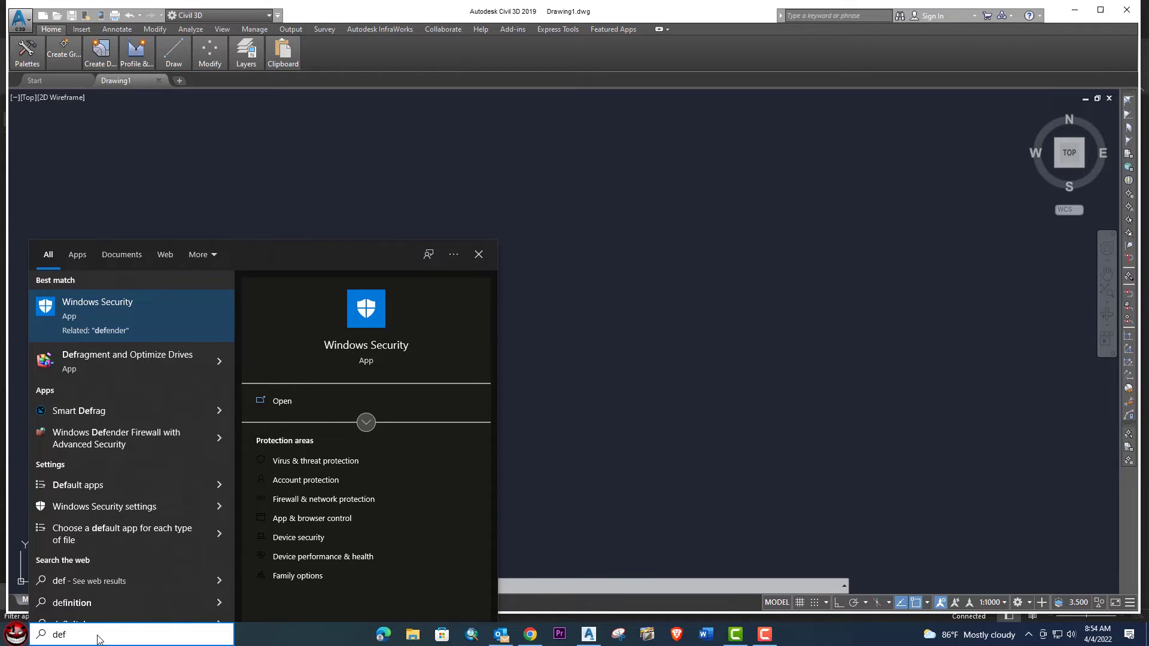
{"action": "key", "text": "BackSpace"}
{"action": "key", "text": "BackSpace"}
{"action": "key", "text": "BackSpace"}
{"action": "type", "text": "reset s"}
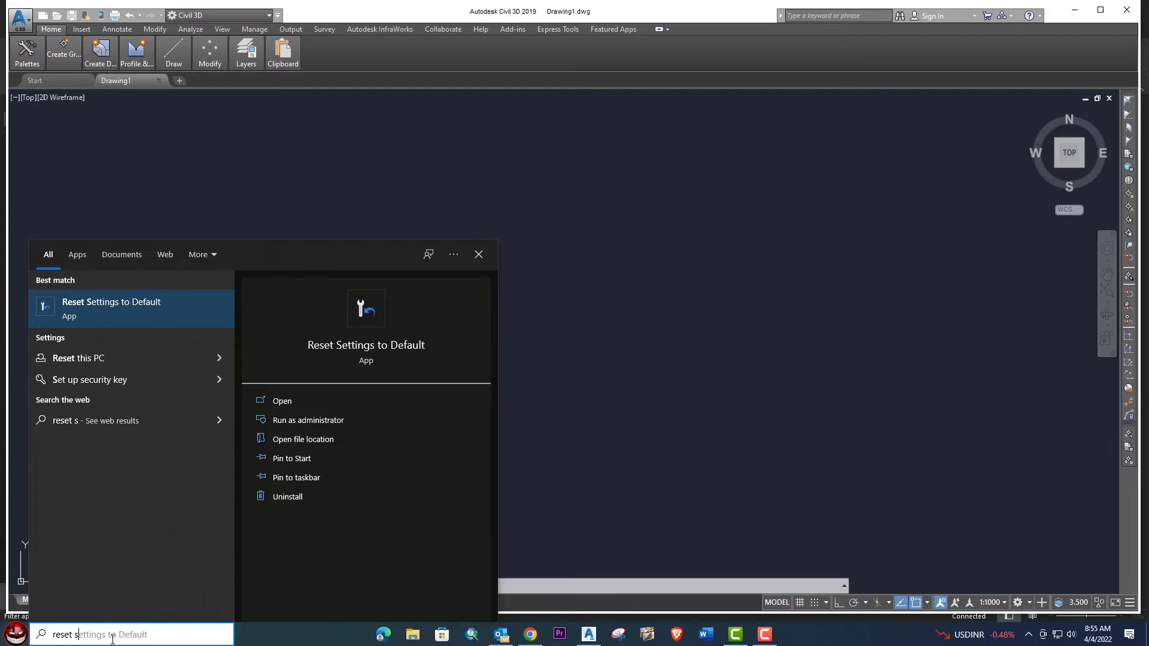
{"action": "type", "text": "ettings"}
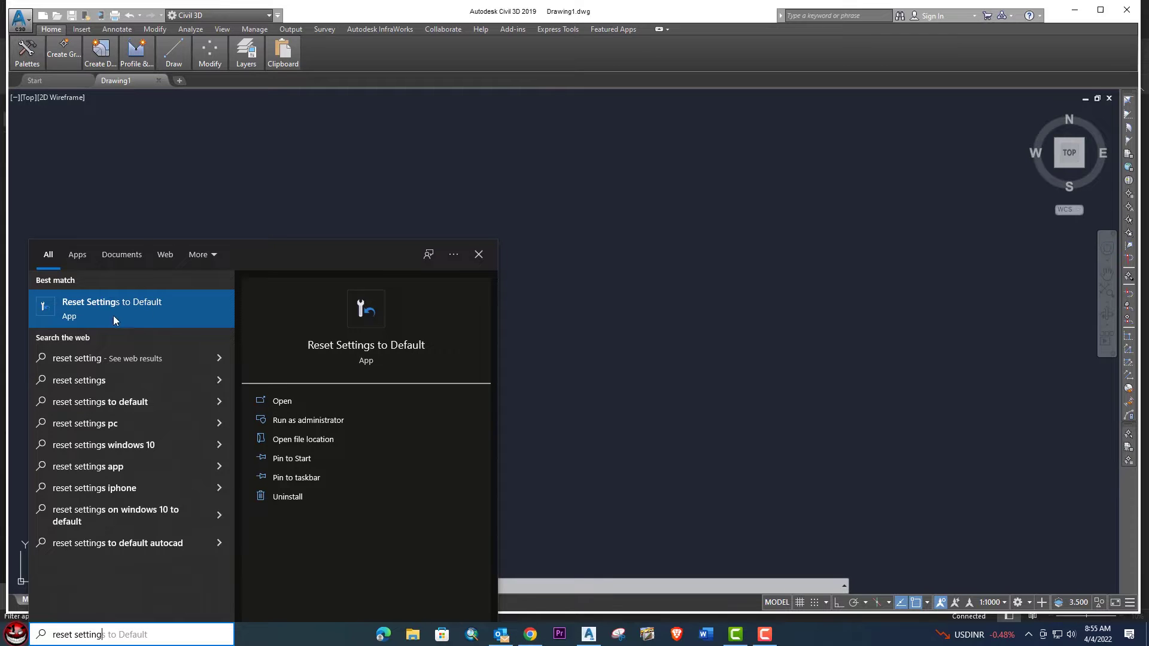
{"action": "left_click", "coordinate": [137, 306]}
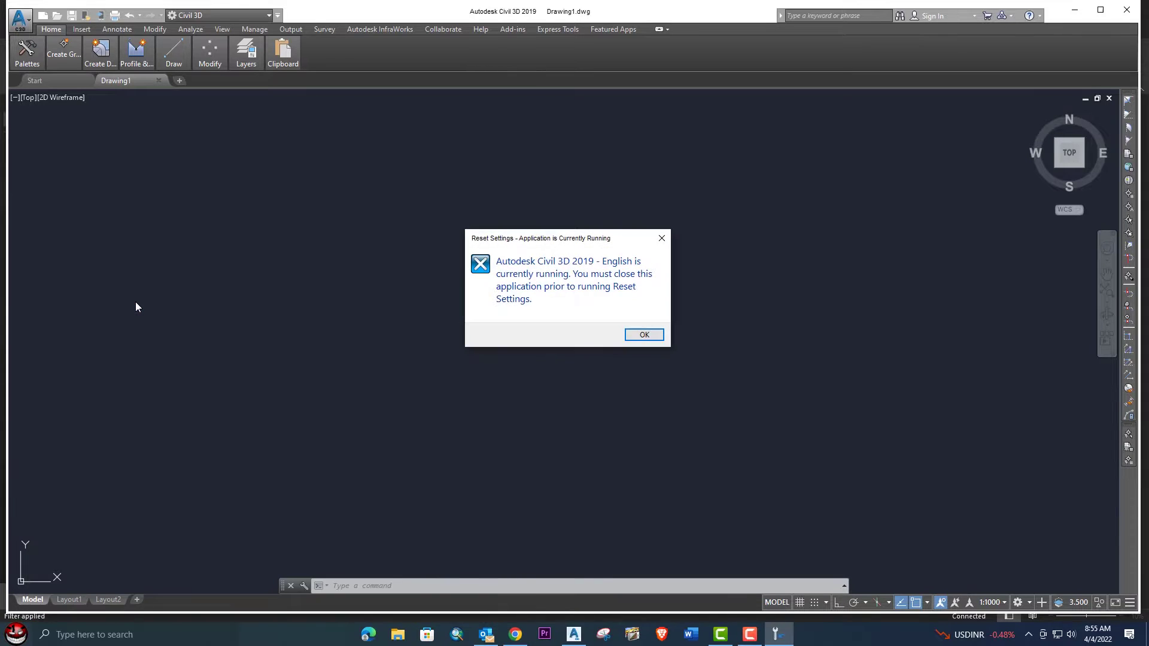
{"action": "left_click", "coordinate": [653, 335]}
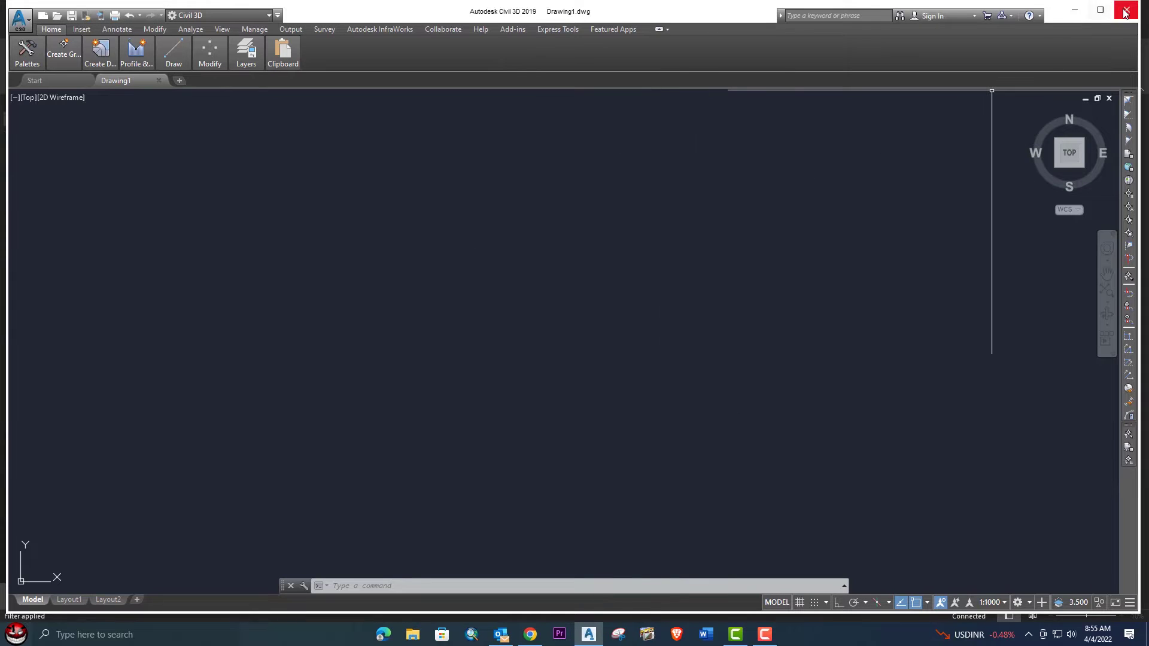
- Close Civil 3D, minimize Outlook, and relaunch Reset Settings to Default, dismissing its warning
{"action": "left_click", "coordinate": [1074, 10]}
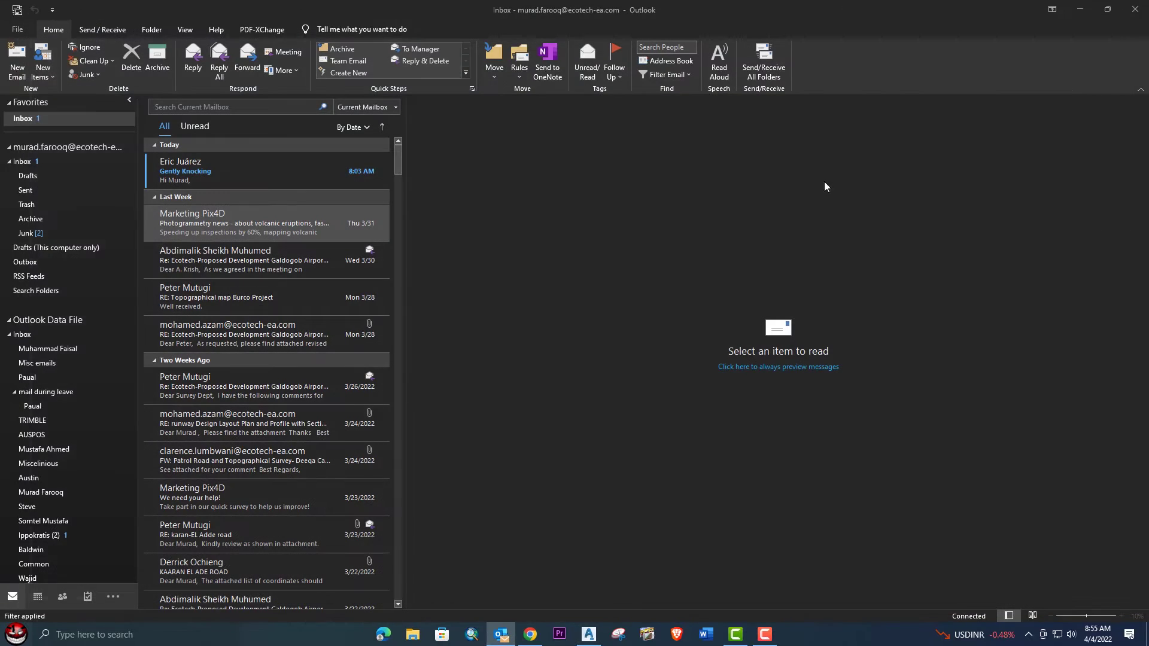
{"action": "left_click", "coordinate": [1080, 9]}
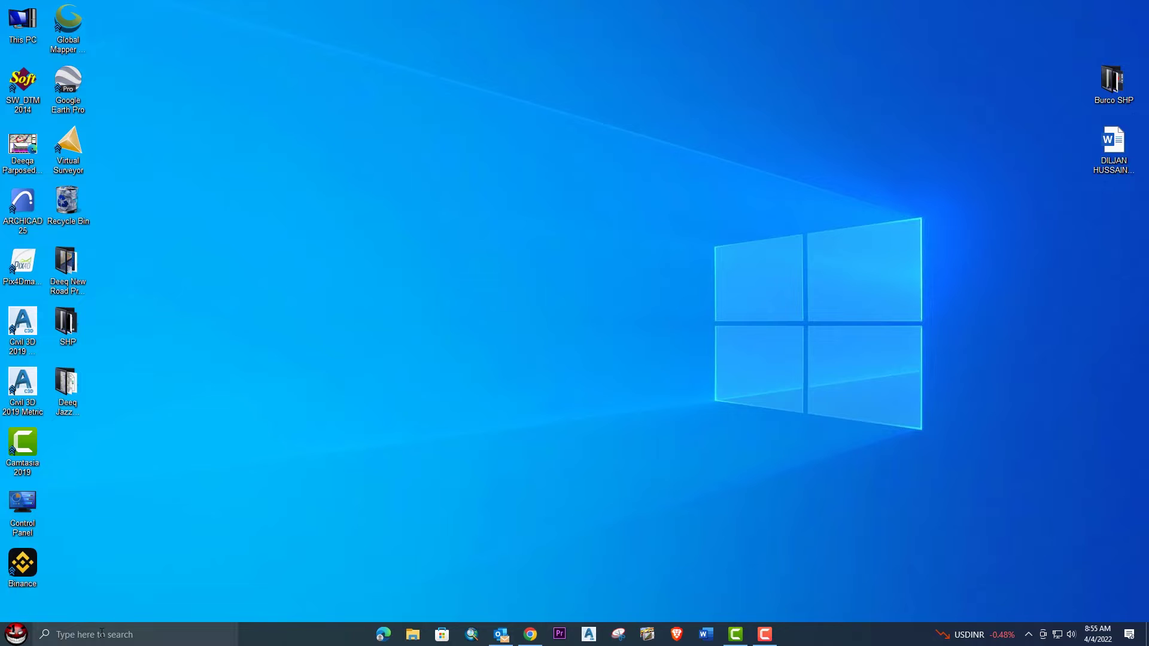
{"action": "left_click", "coordinate": [103, 633]}
{"action": "type", "text": "res"}
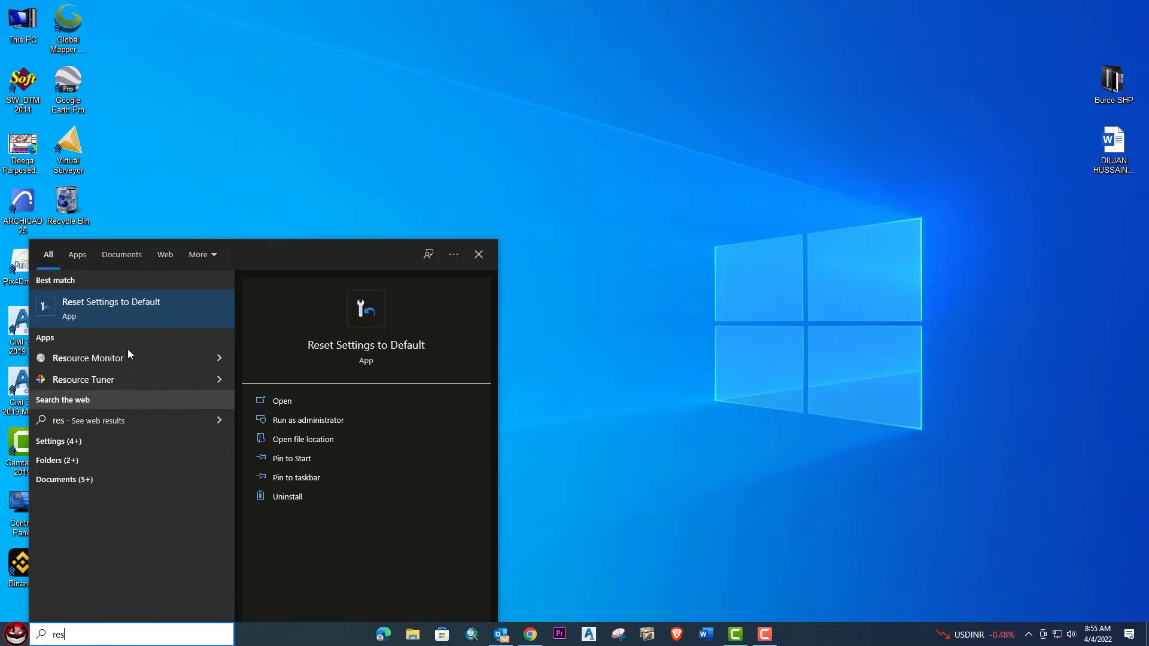
{"action": "left_click", "coordinate": [113, 315]}
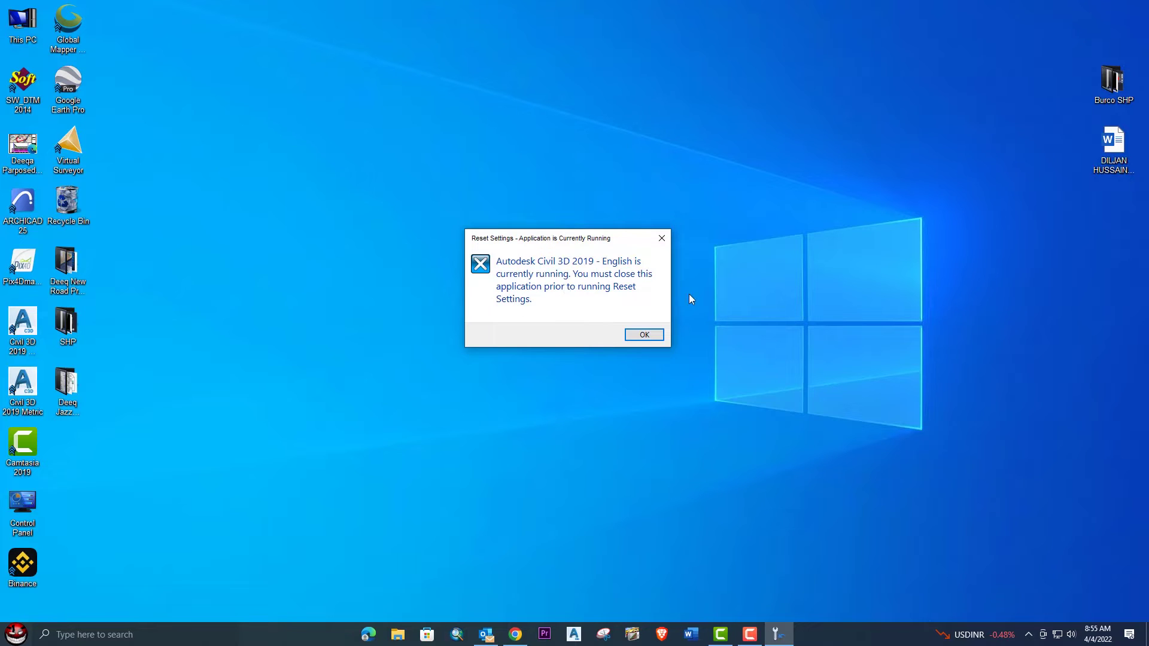
{"action": "left_click", "coordinate": [644, 334]}
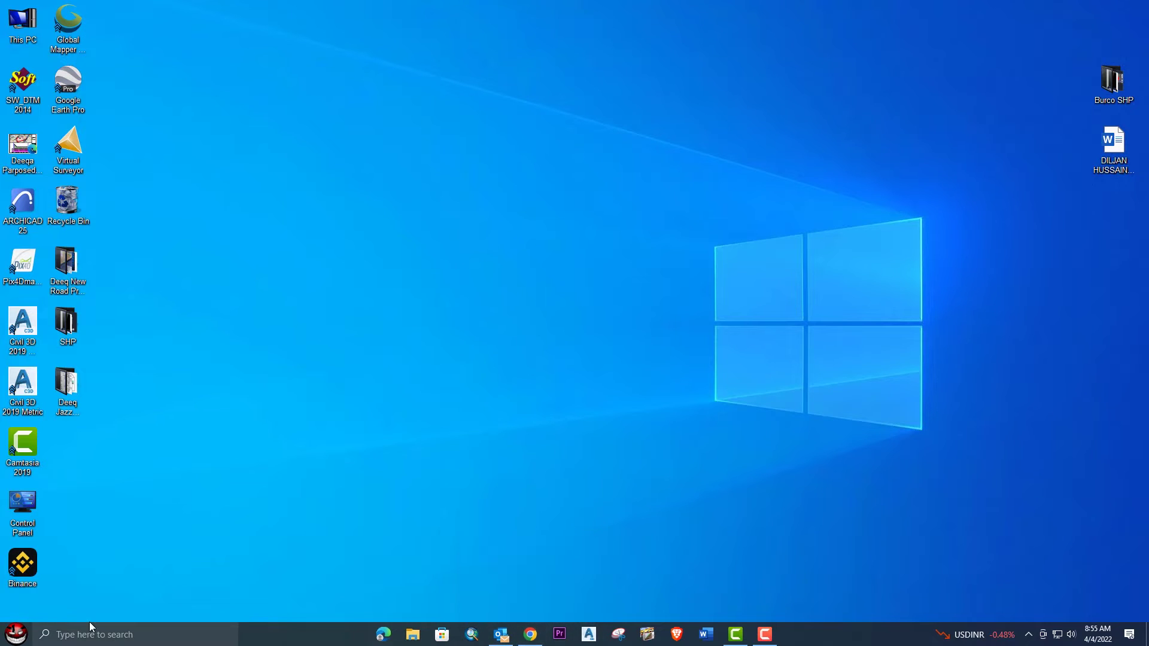
- Launch Reset Settings to Default again from Windows search
{"action": "left_click", "coordinate": [103, 639]}
{"action": "type", "text": "rest"}
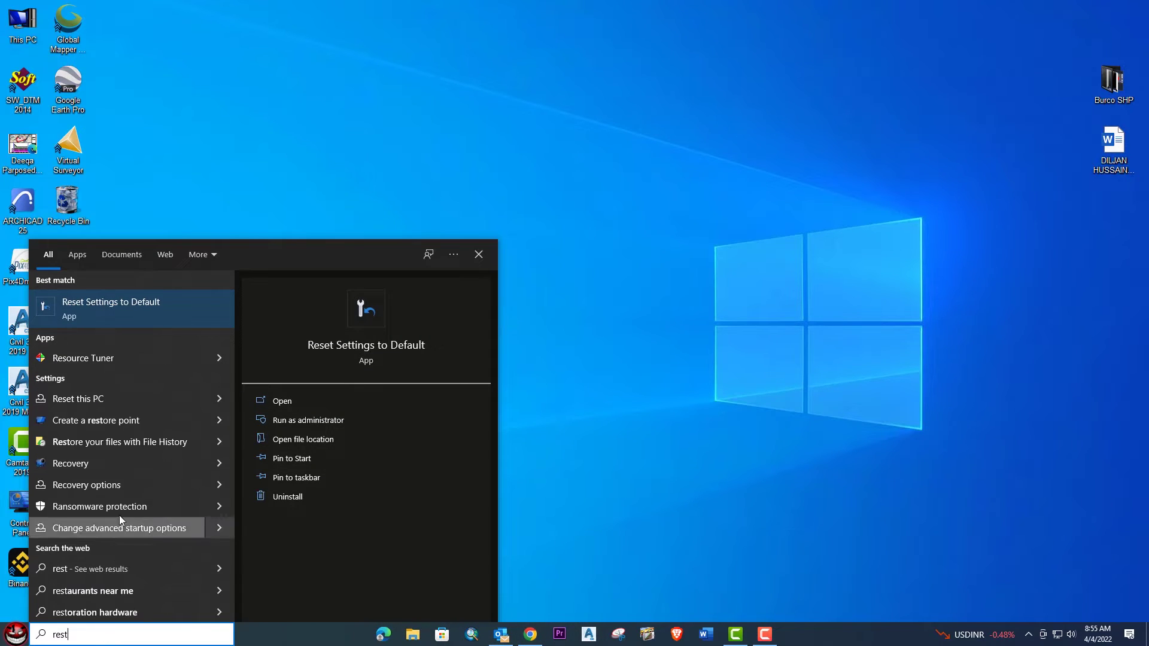
{"action": "left_click", "coordinate": [134, 303]}
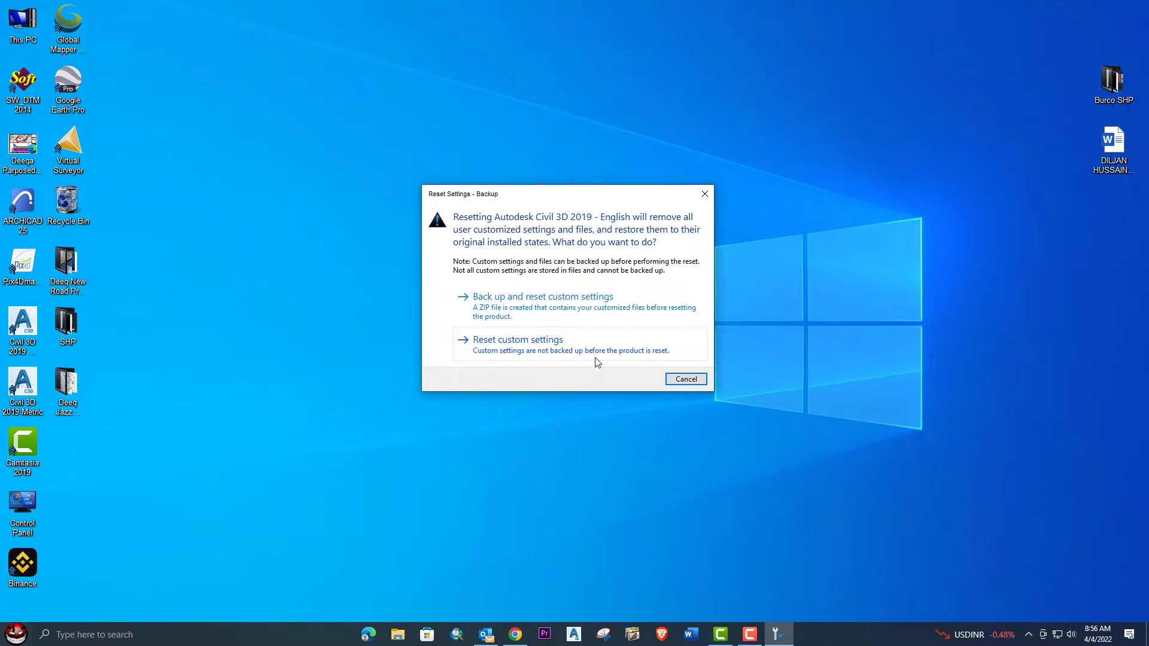
- Back up the custom settings as a zip on the Desktop and start the reset
{"action": "left_click", "coordinate": [566, 312]}
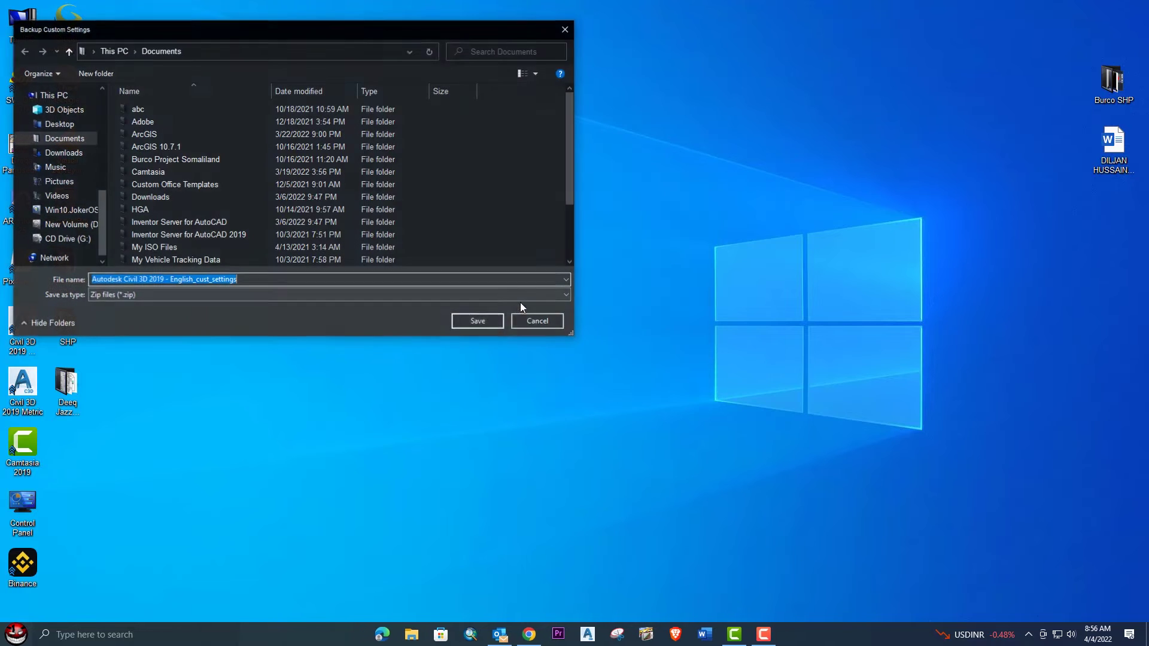
{"action": "scroll", "coordinate": [70, 100], "scroll_direction": "up", "scroll_amount": 1}
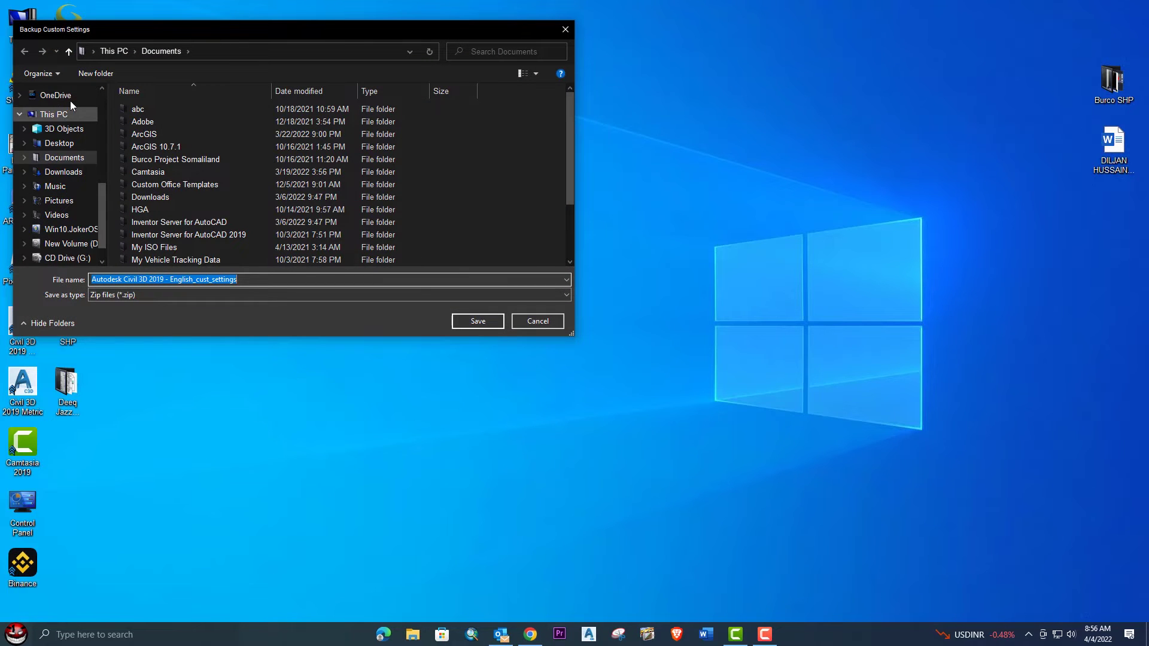
{"action": "left_click", "coordinate": [62, 143]}
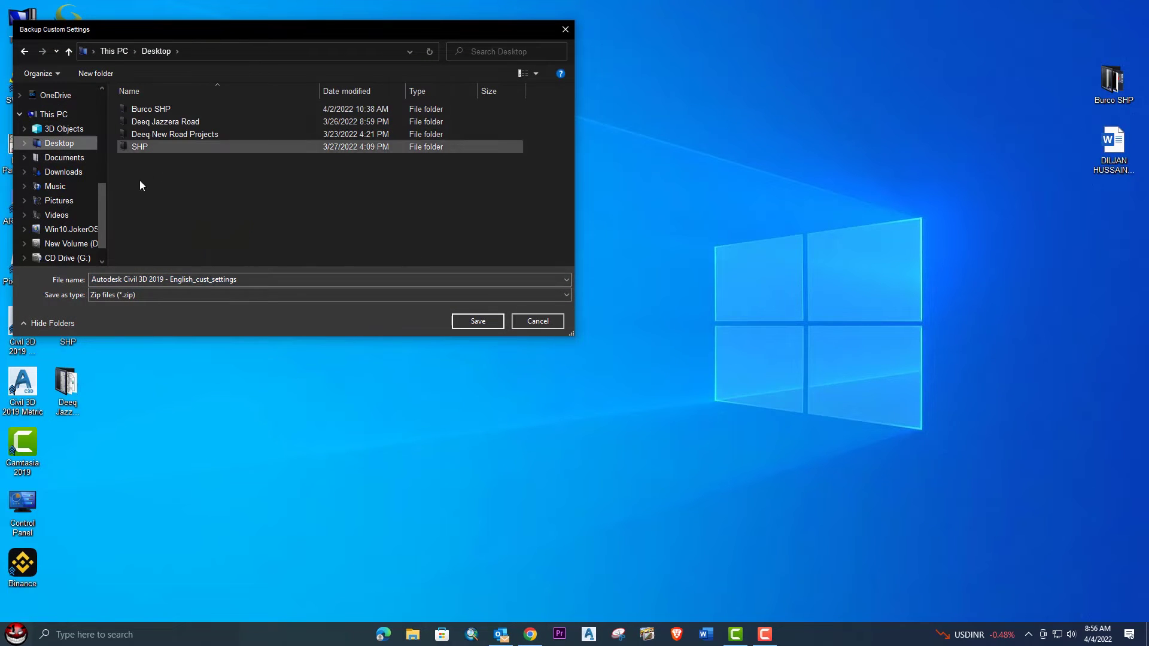
{"action": "left_click", "coordinate": [480, 324]}
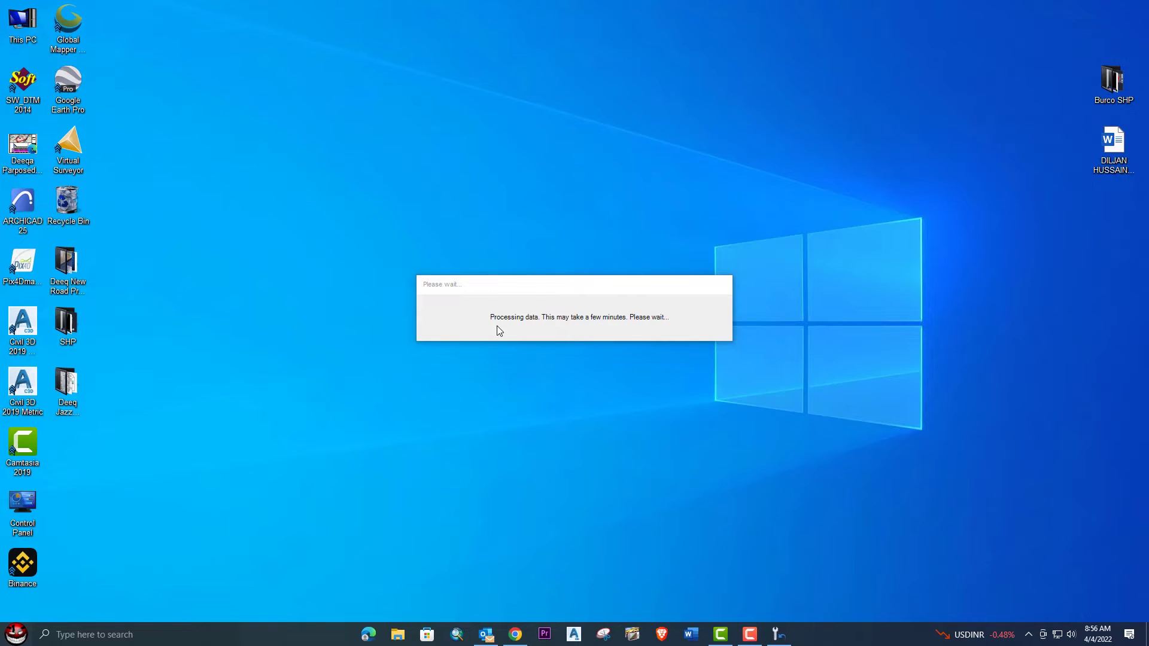
- Confirm the reset so Windows reconfigures and relaunches AutoCAD 2019 with default settings
{"action": "left_click", "coordinate": [637, 340]}
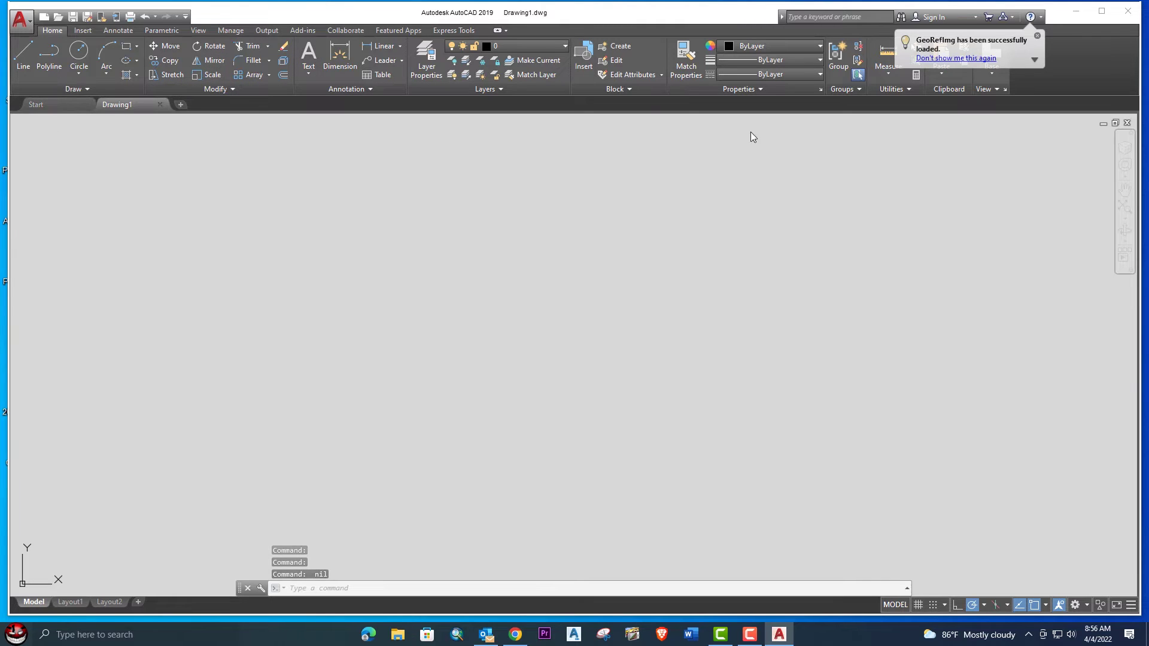
- Open Options and check the interface colour scheme on the Display tab
{"action": "left_click", "coordinate": [516, 210]}
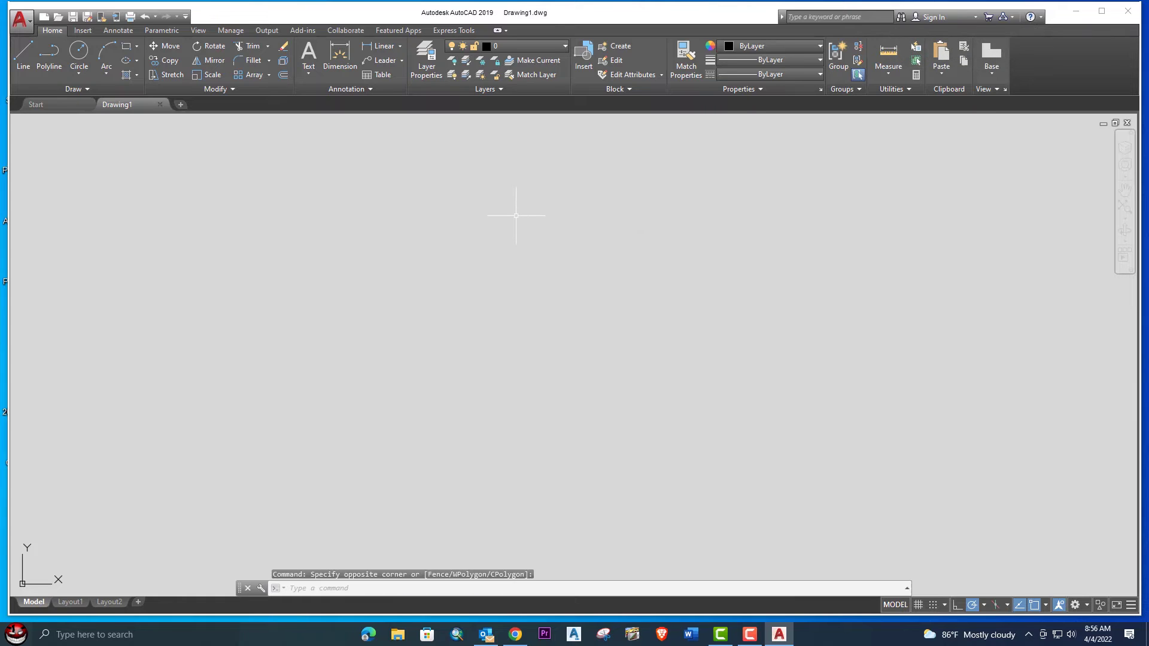
{"action": "type", "text": "o"}
{"action": "left_click", "coordinate": [566, 245]}
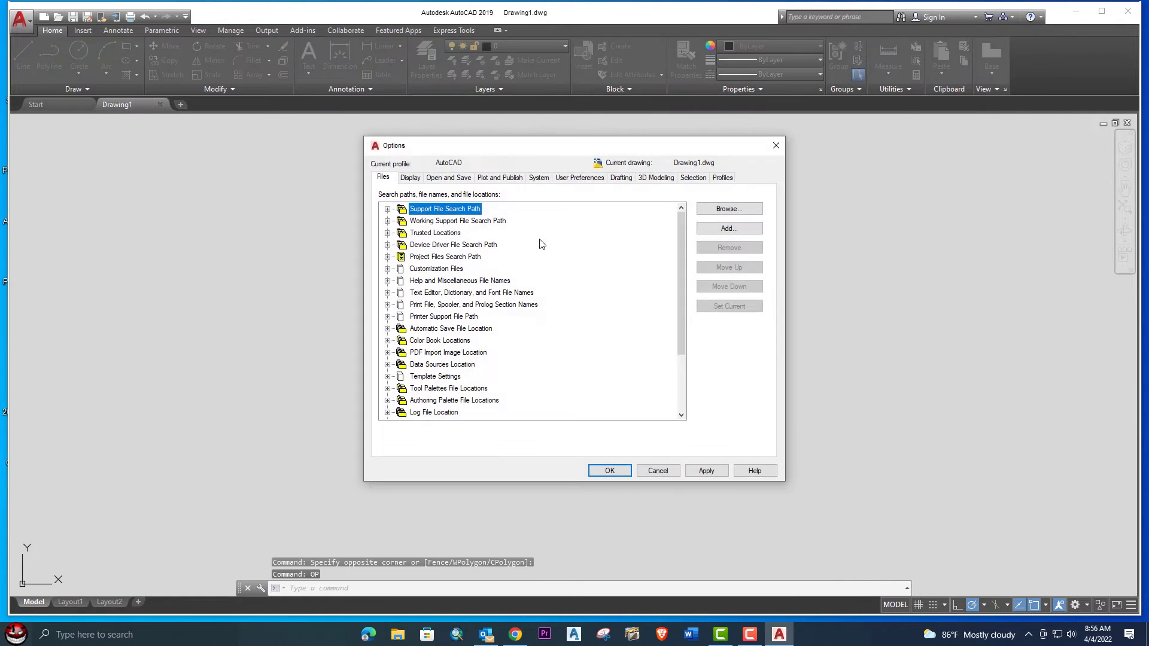
{"action": "left_click", "coordinate": [411, 178]}
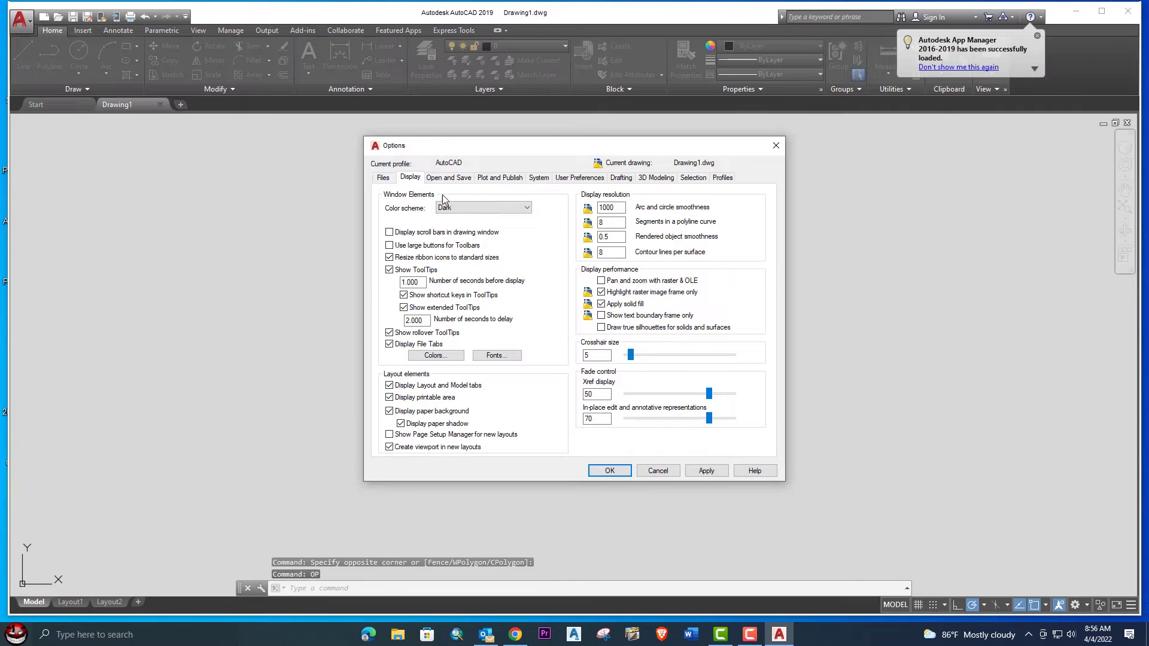
{"action": "left_click", "coordinate": [455, 208]}
{"action": "left_click", "coordinate": [446, 218]}
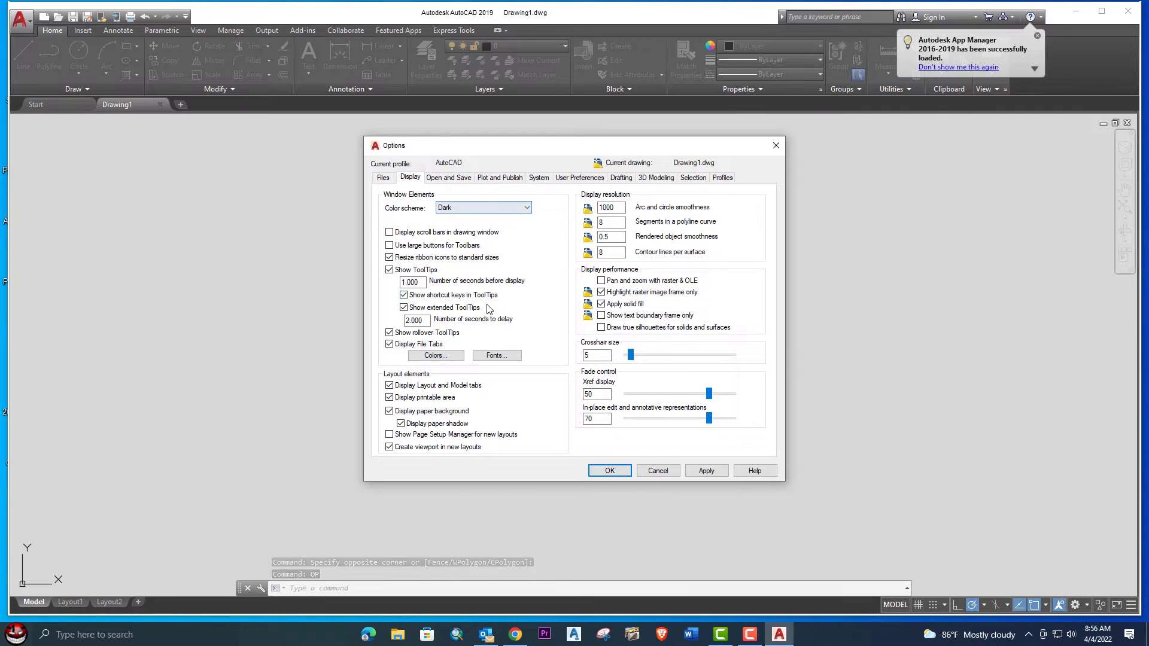
- Set the model space background to Black and the crosshair size to 49
{"action": "left_click", "coordinate": [436, 357]}
{"action": "left_click", "coordinate": [674, 186]}
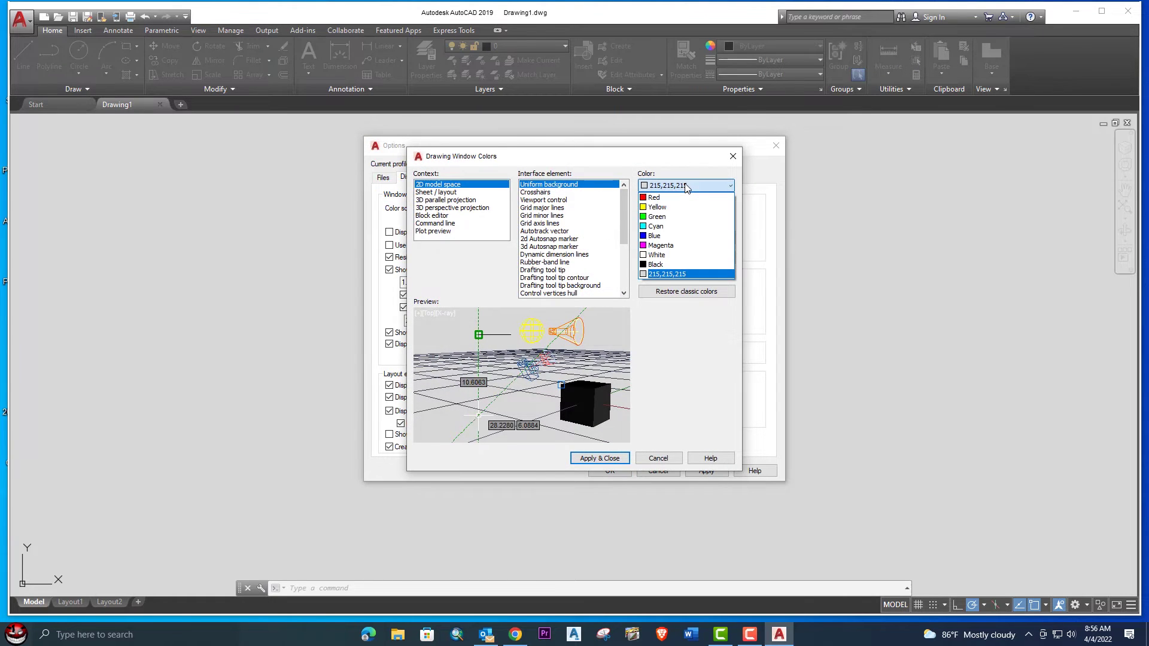
{"action": "left_click", "coordinate": [648, 265]}
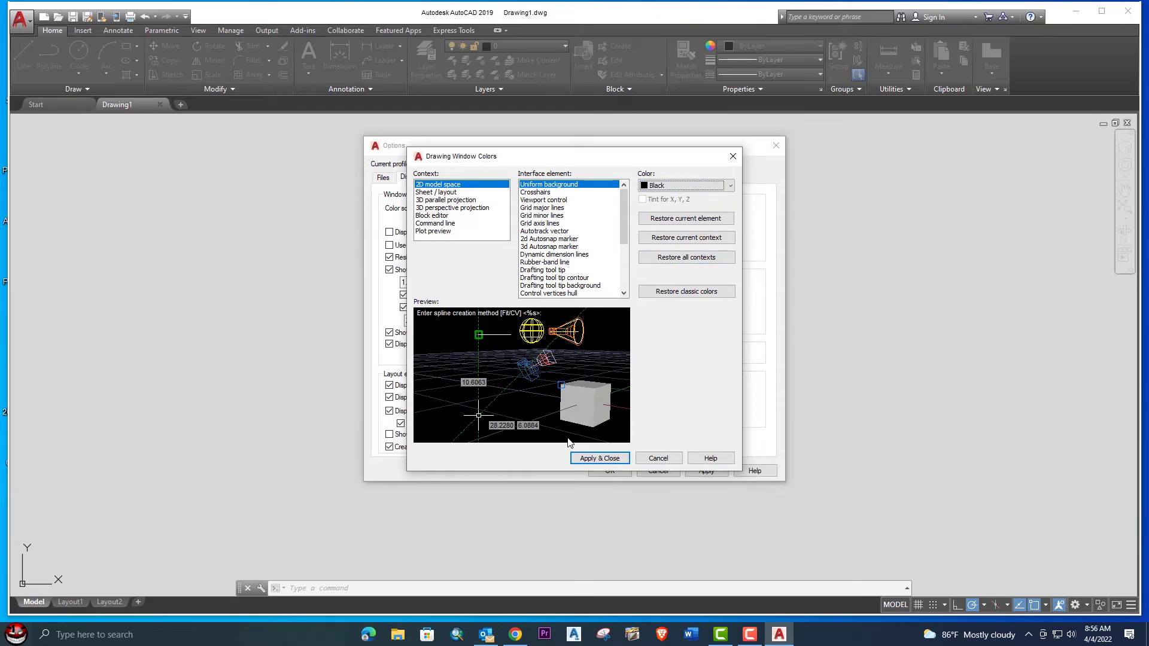
{"action": "left_click", "coordinate": [605, 460]}
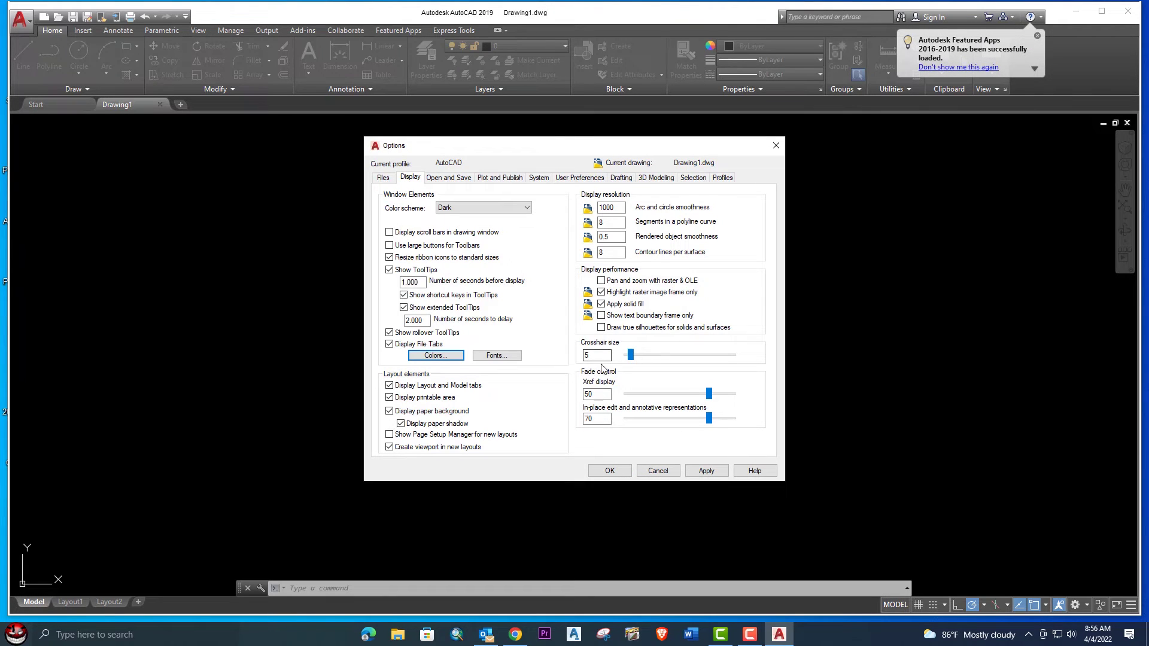
{"action": "left_click_drag", "start_coordinate": [632, 355], "coordinate": [680, 366]}
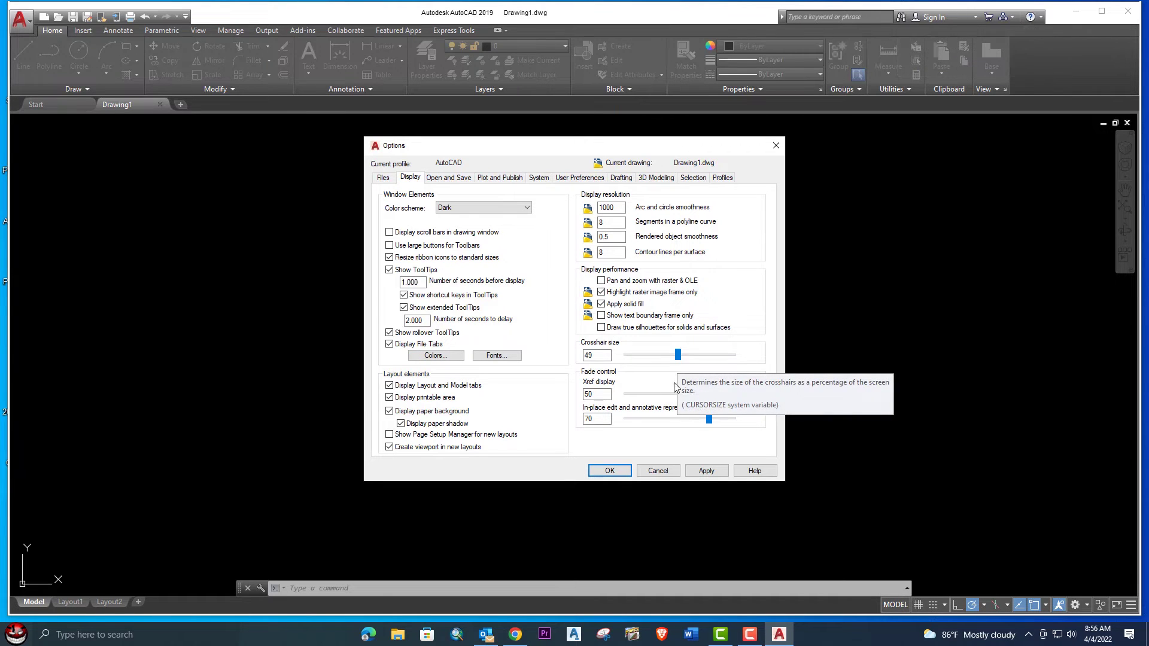
{"action": "left_click", "coordinate": [623, 471]}
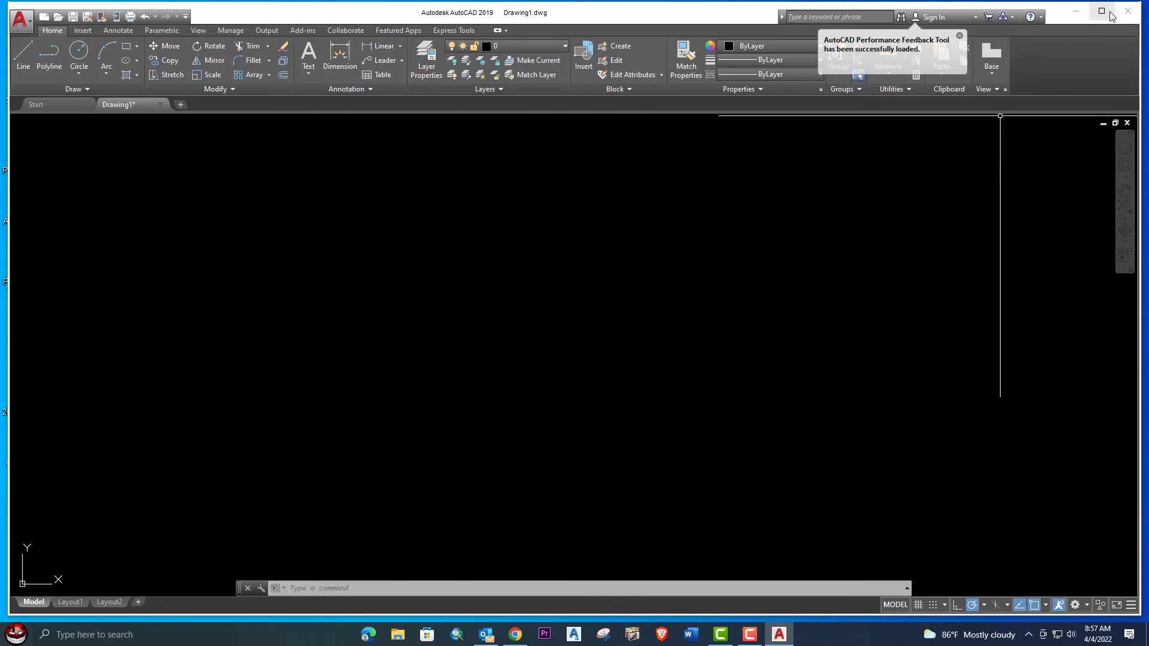
- Quit AutoCAD without saving Drawing1.dwg
{"action": "left_click", "coordinate": [1127, 11]}
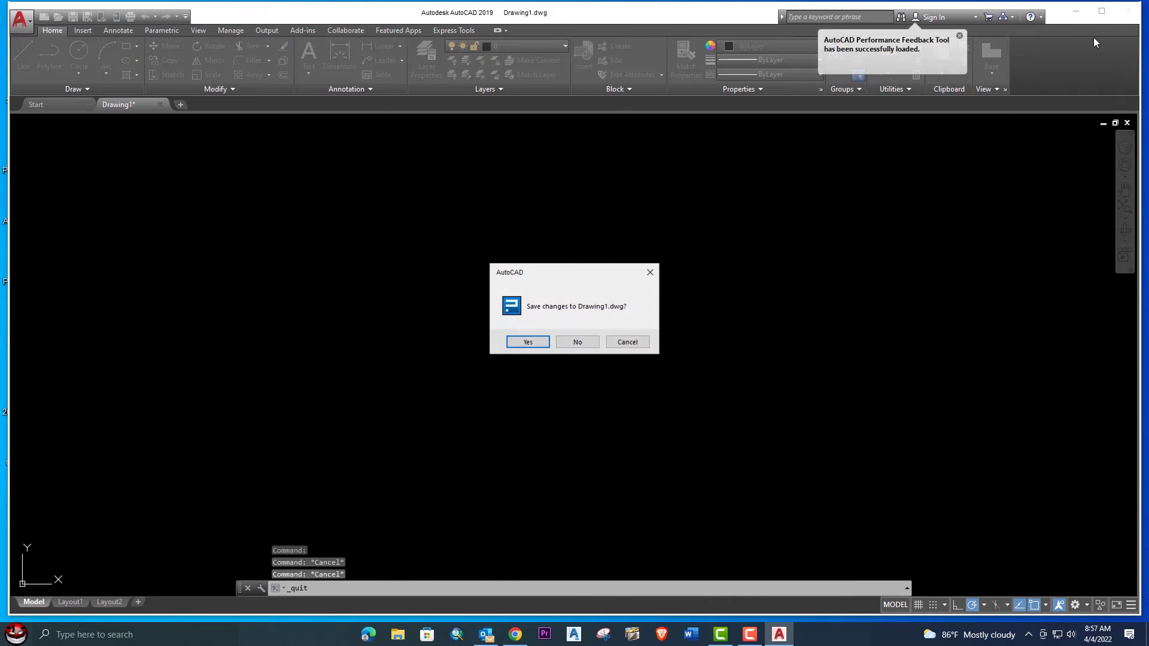
{"action": "left_click", "coordinate": [522, 345]}
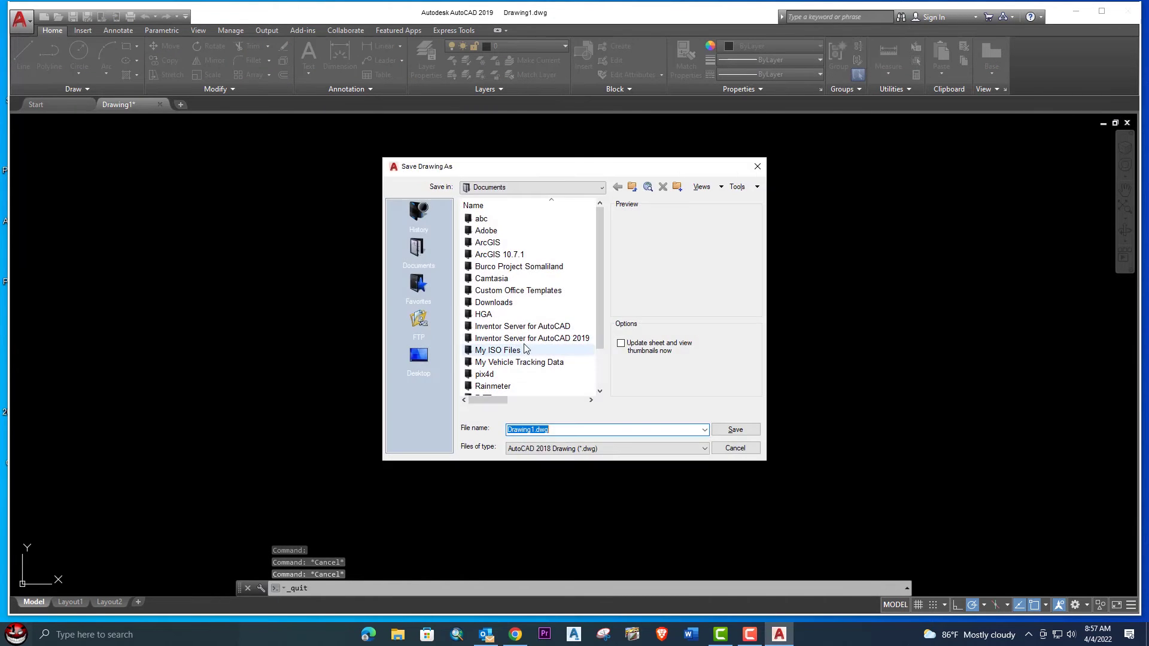
{"action": "left_click", "coordinate": [735, 448]}
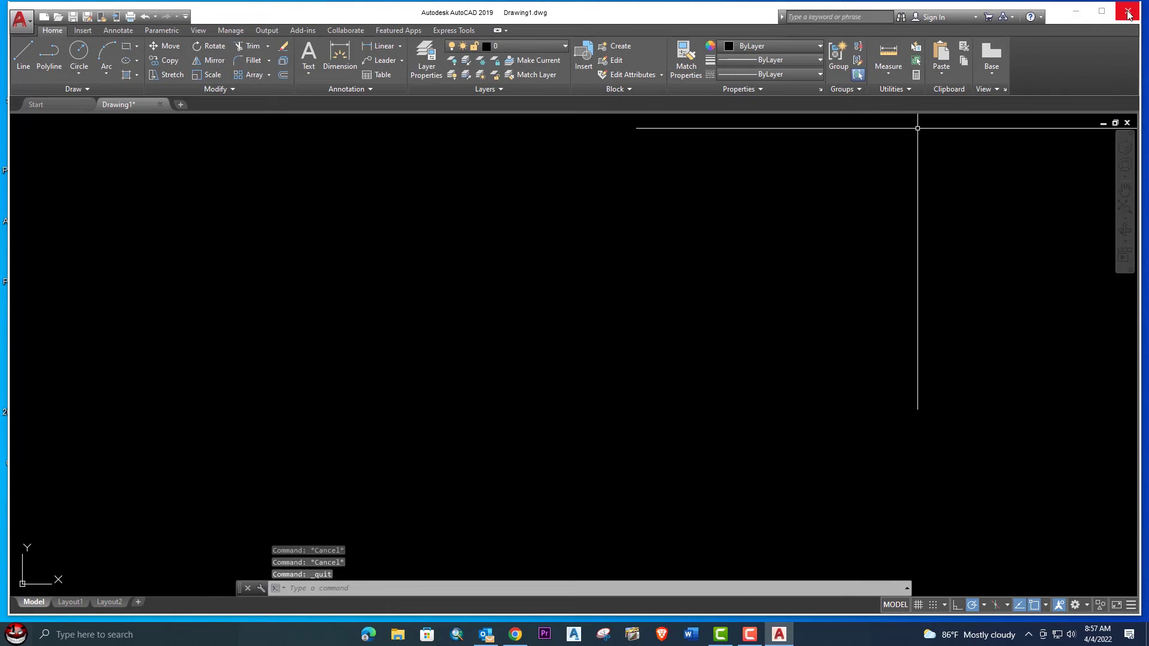
{"action": "left_click", "coordinate": [1128, 15]}
- Discard the drawing changes and launch Civil 3D 2019 from the taskbar
{"action": "left_click", "coordinate": [577, 343]}
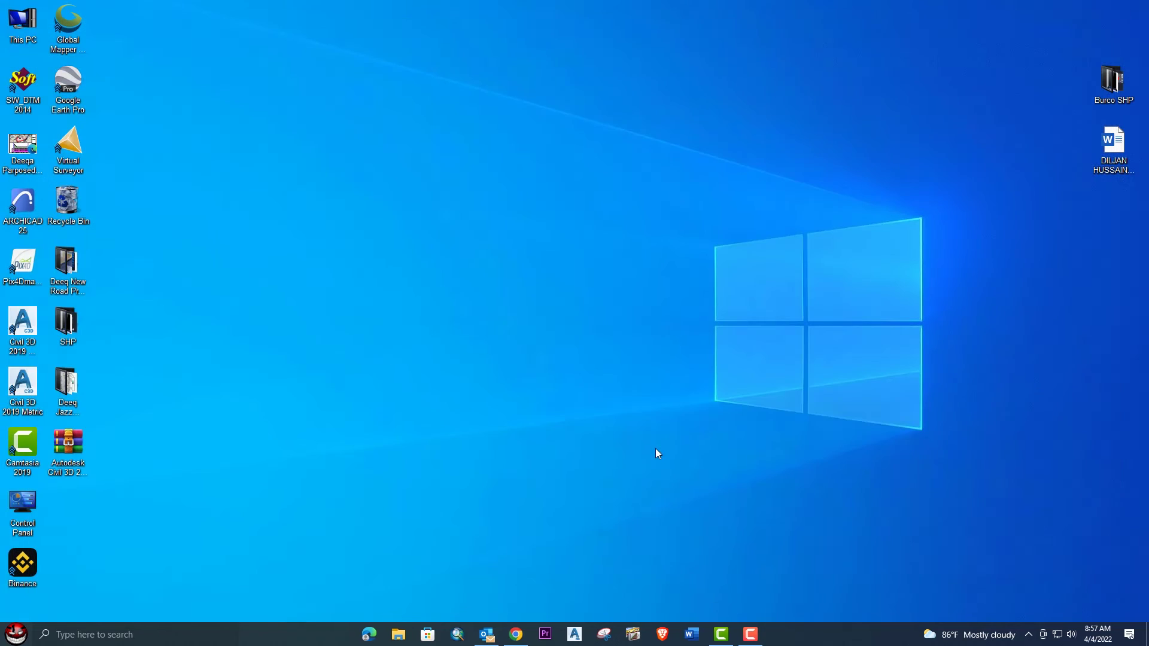
{"action": "left_click", "coordinate": [585, 632]}
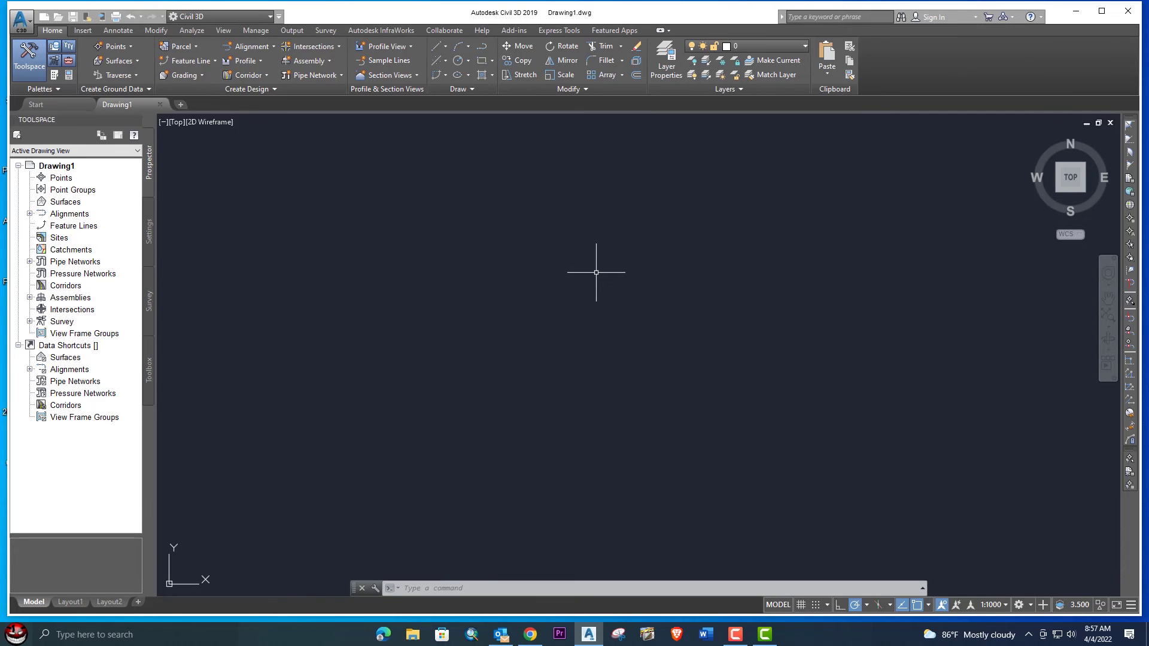
- Open Options with OP and go to the Display tab
{"action": "type", "text": "op"}
{"action": "key", "text": "Return"}
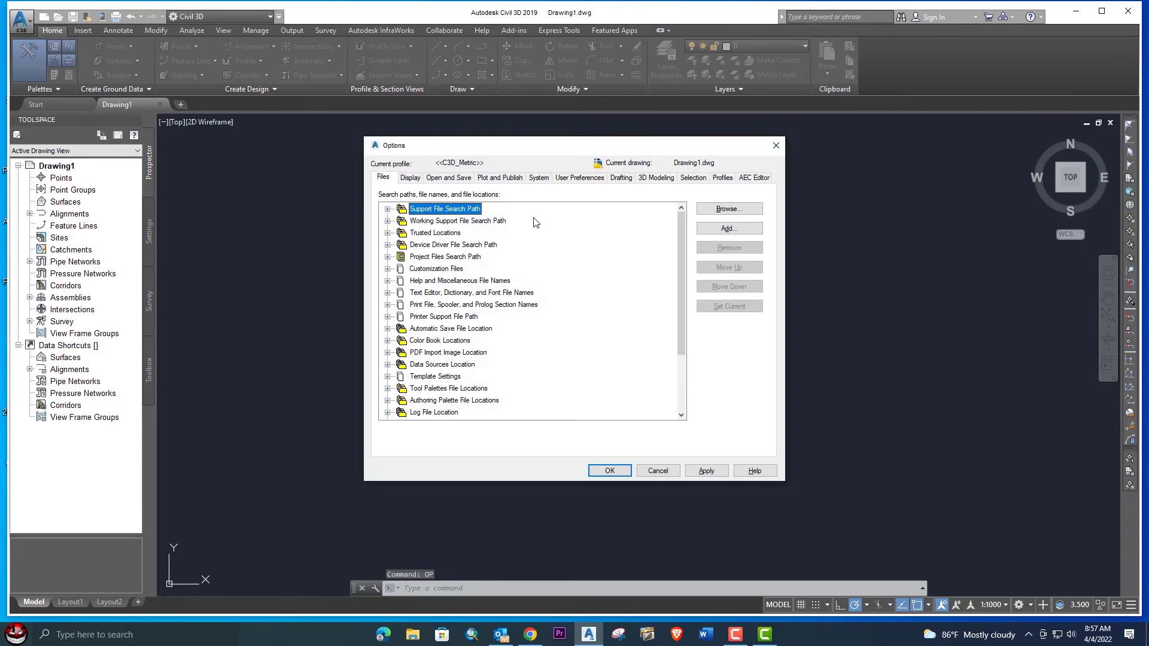
{"action": "left_click", "coordinate": [418, 178]}
{"action": "left_click", "coordinate": [464, 180]}
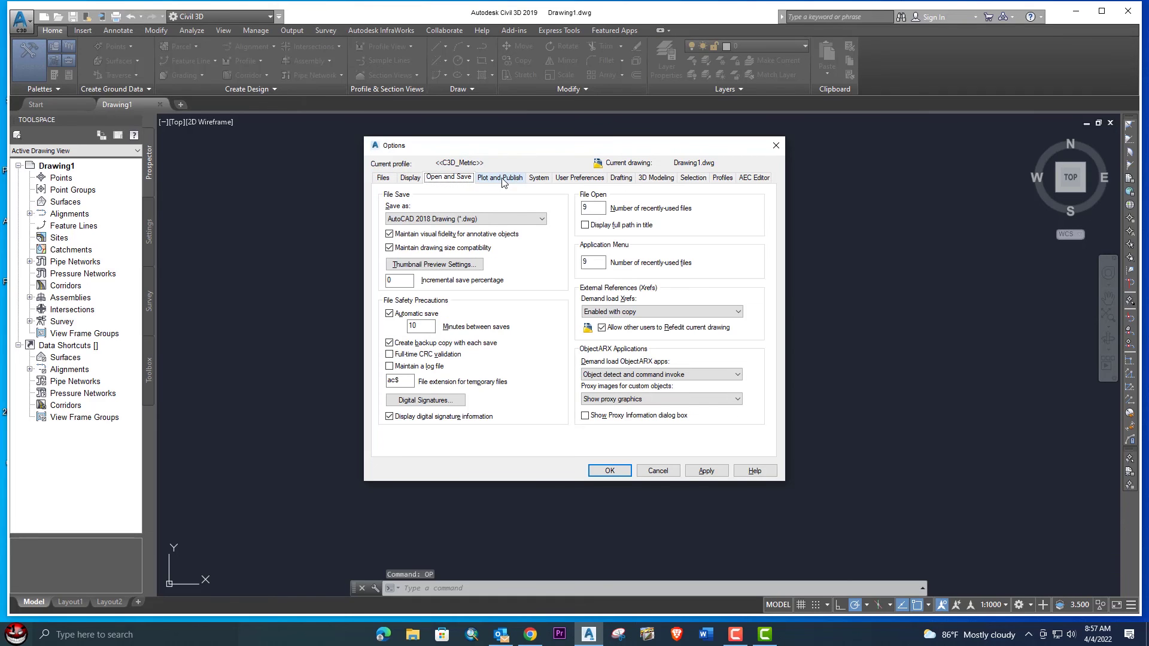
{"action": "left_click", "coordinate": [411, 178]}
- Set the crosshair size to 45, then open the OSNAP object snap settings
{"action": "left_click", "coordinate": [670, 358]}
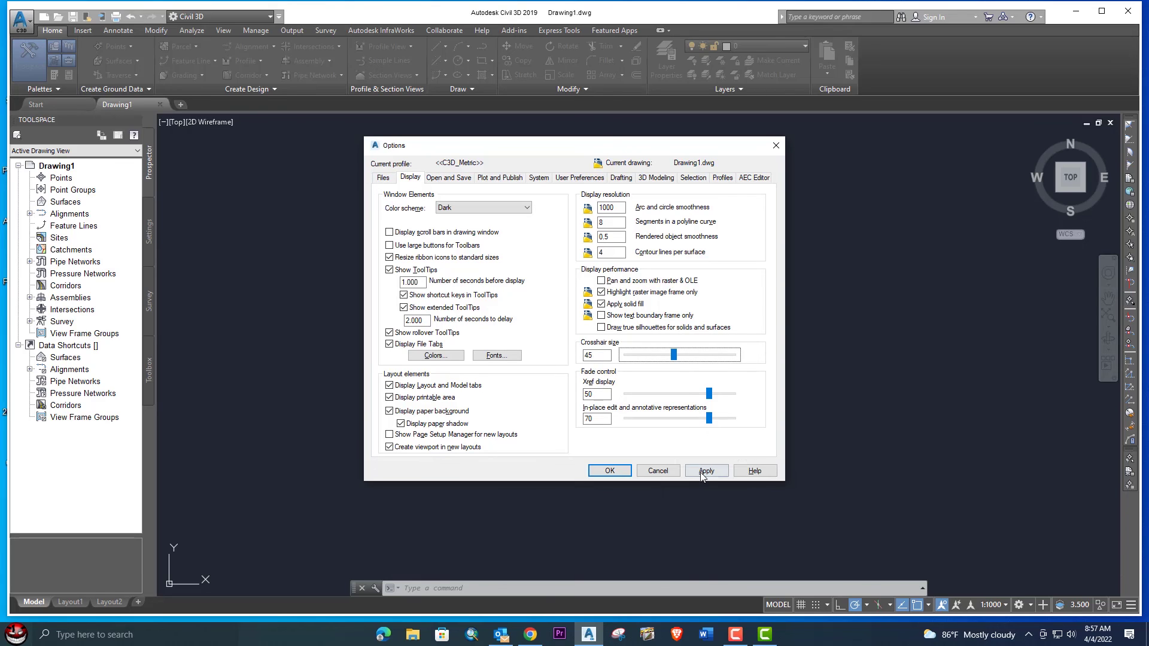
{"action": "left_click", "coordinate": [609, 471]}
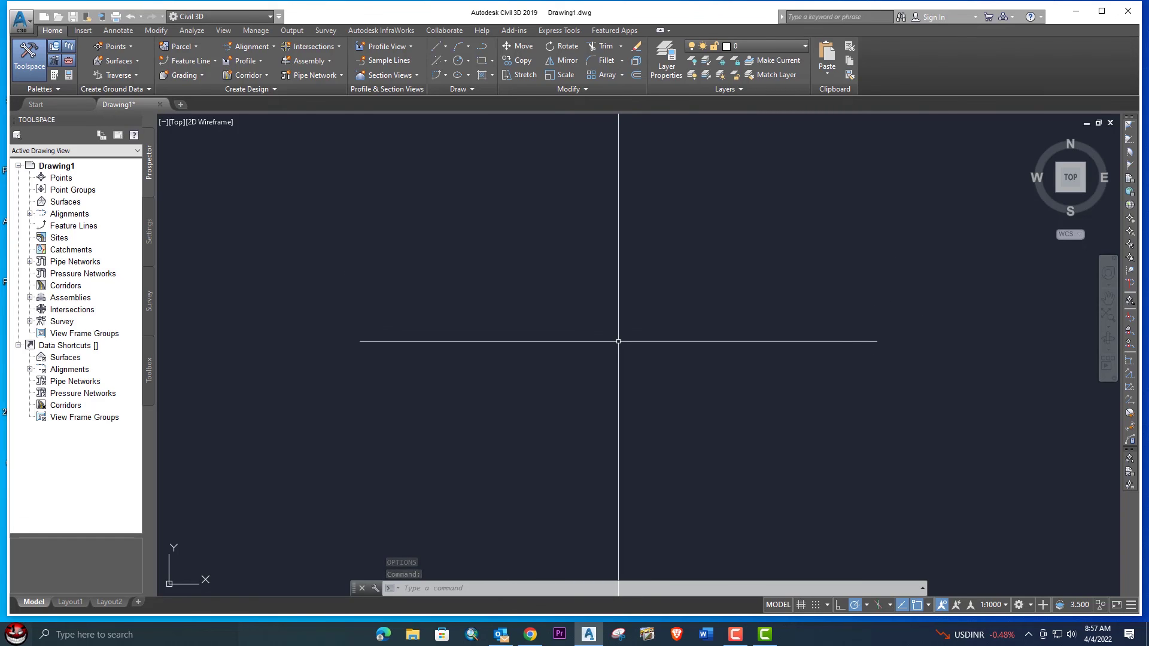
{"action": "type", "text": "OS"}
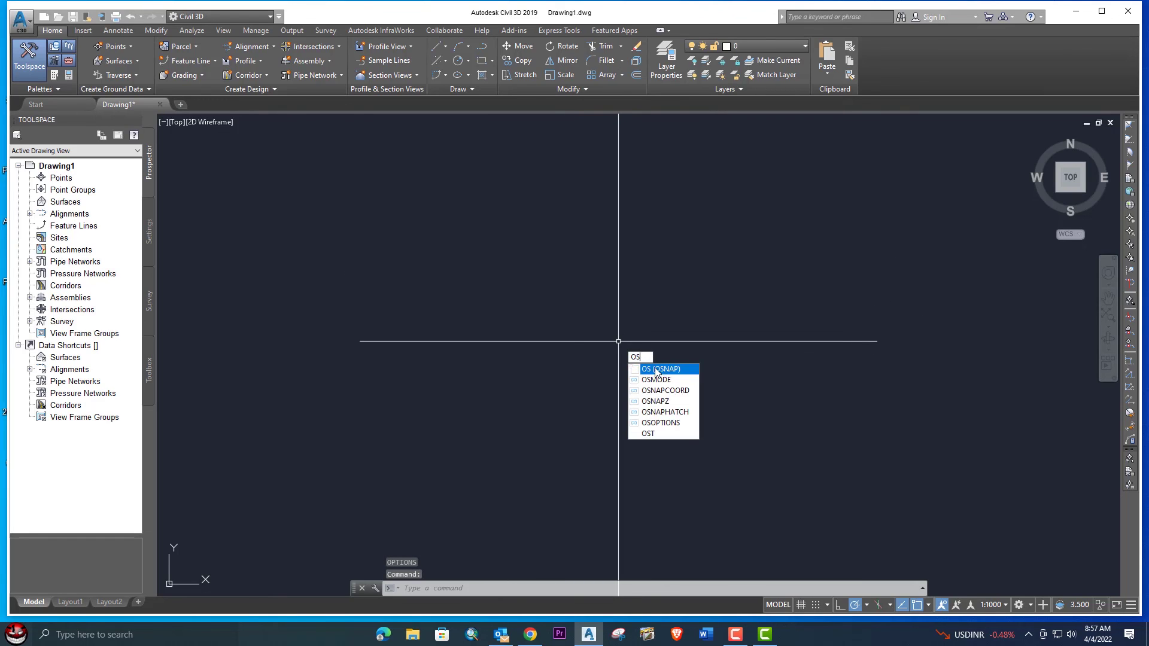
{"action": "left_click", "coordinate": [656, 369]}
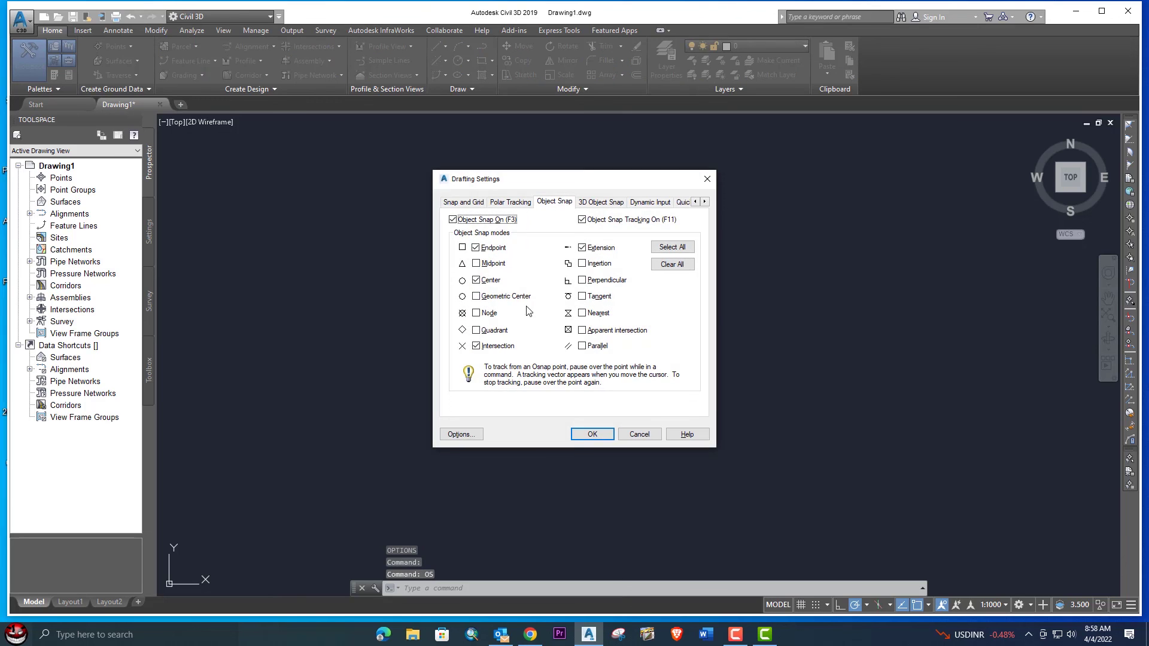